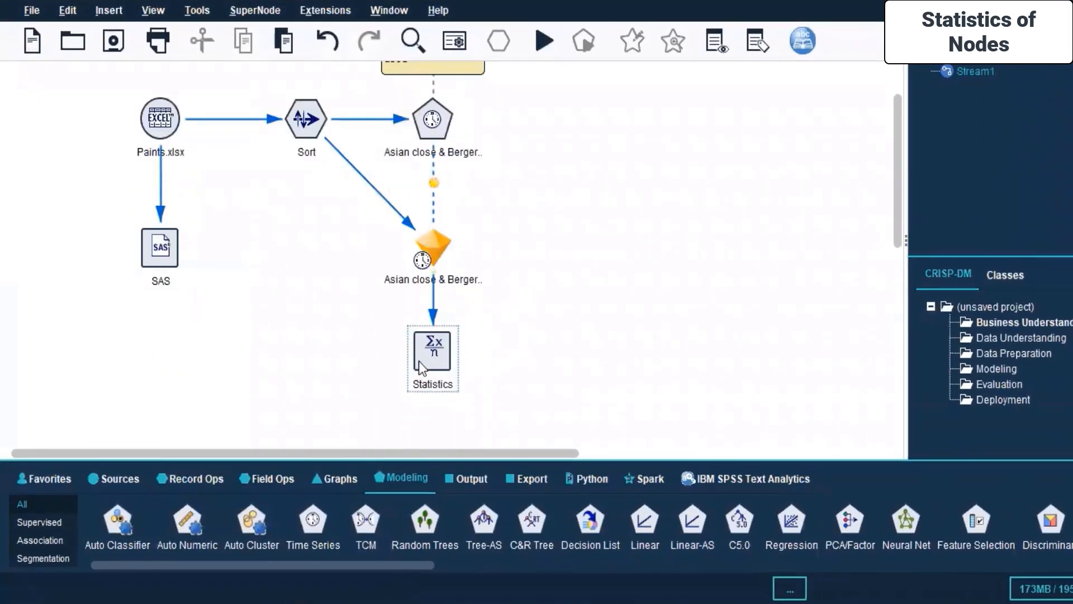
Examine the Statistics node's available actions and browse the Output and Modeling node palettes
right_click(418, 361)
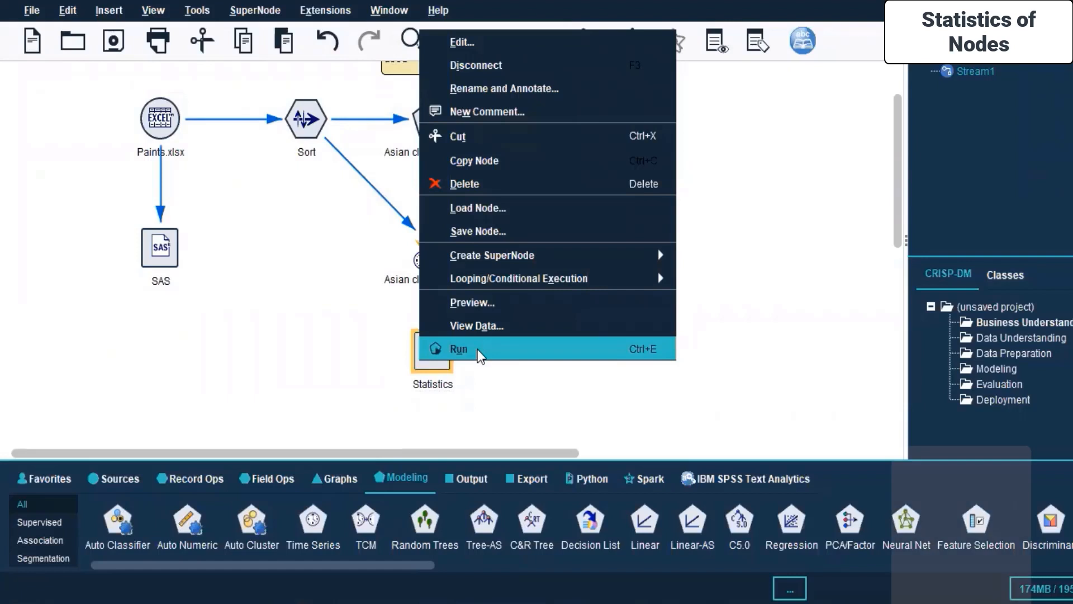
click(736, 324)
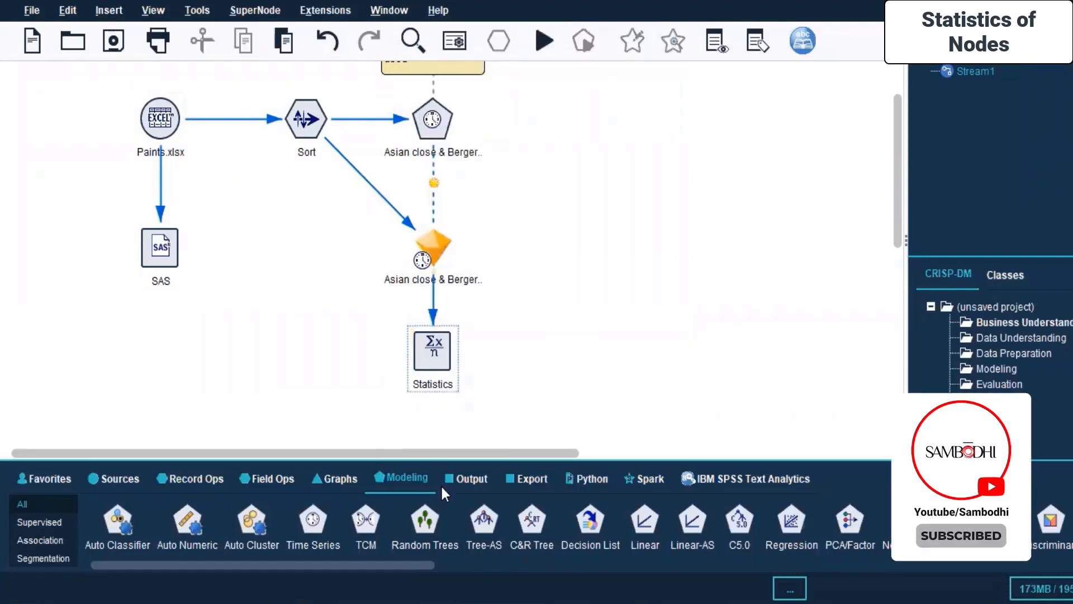
click(458, 481)
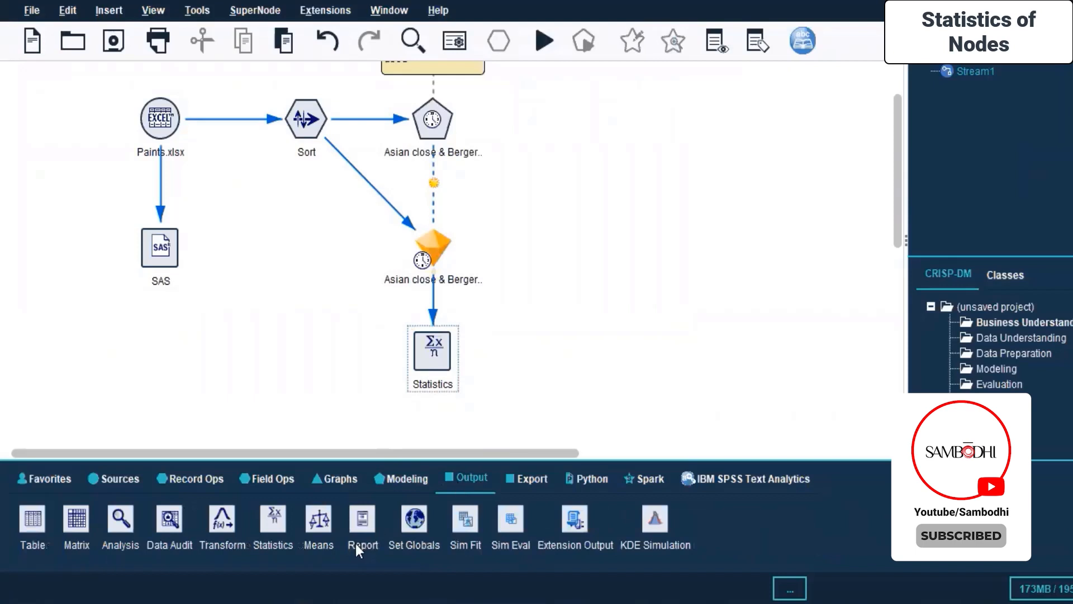
click(276, 516)
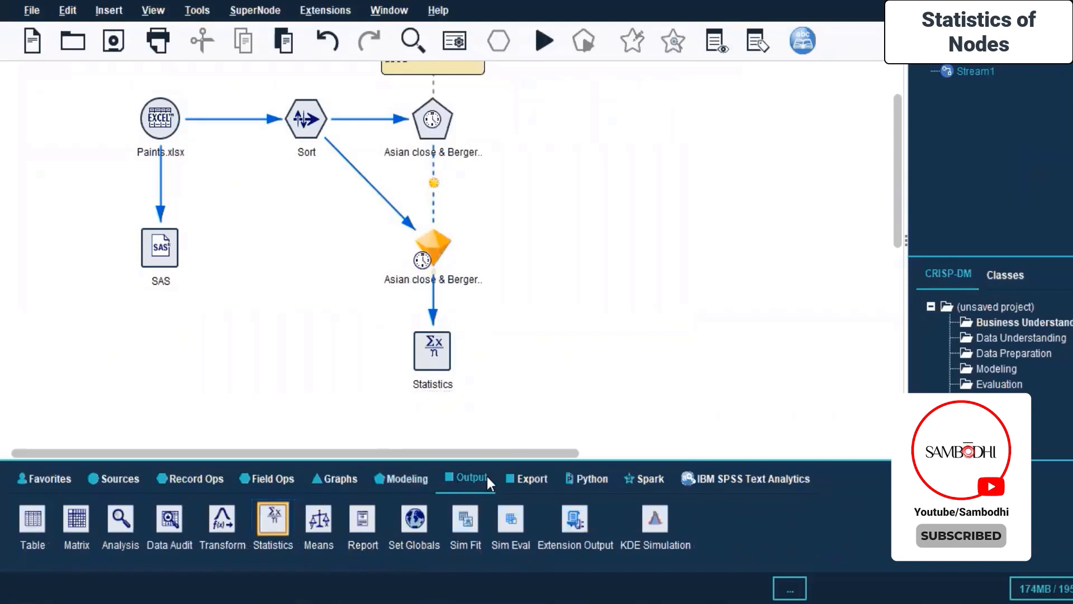
click(407, 480)
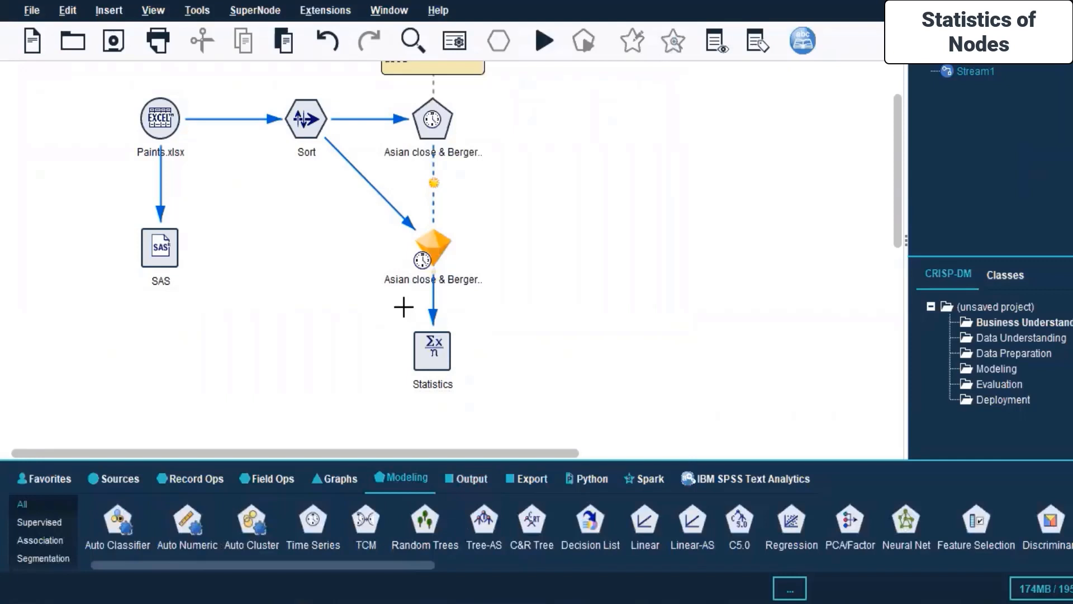
click(430, 128)
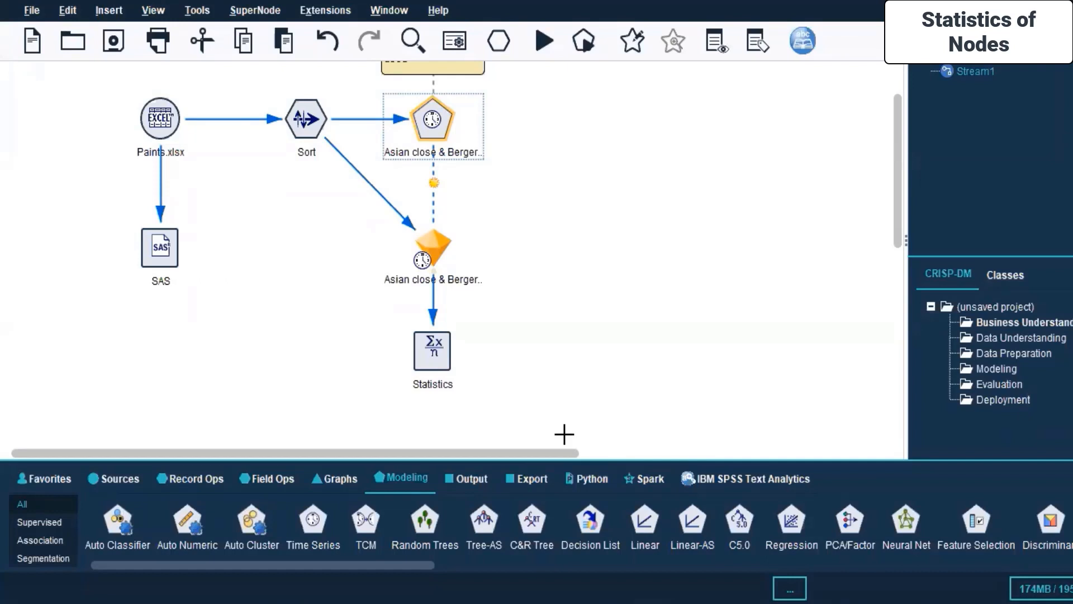
click(471, 476)
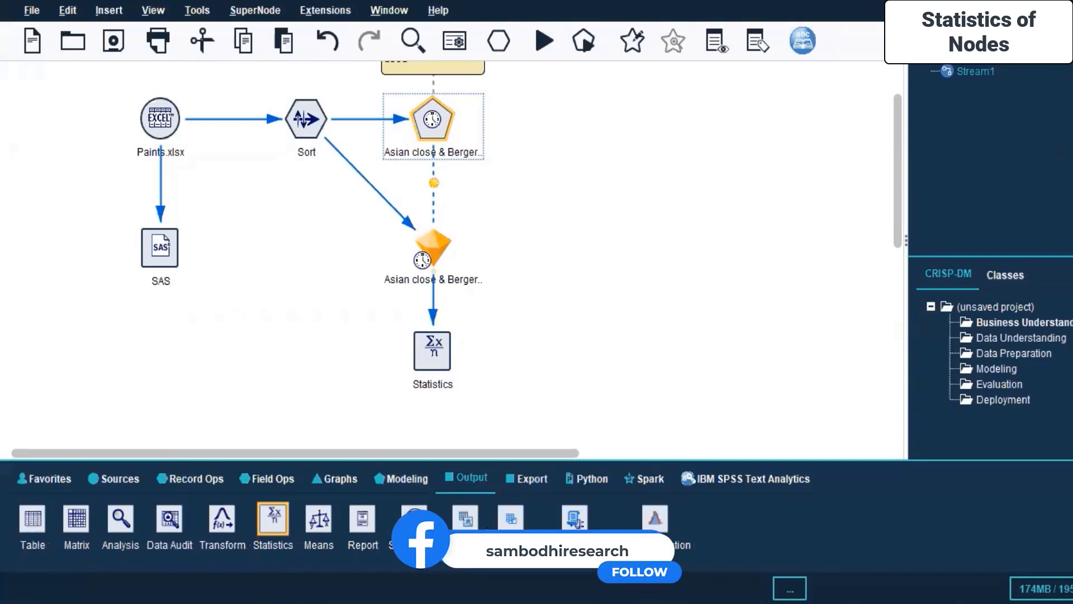
Review the Graphs, Modeling, Output and Export node palettes along with the models topic in the SPSS Modeller course outline PDF
click(344, 479)
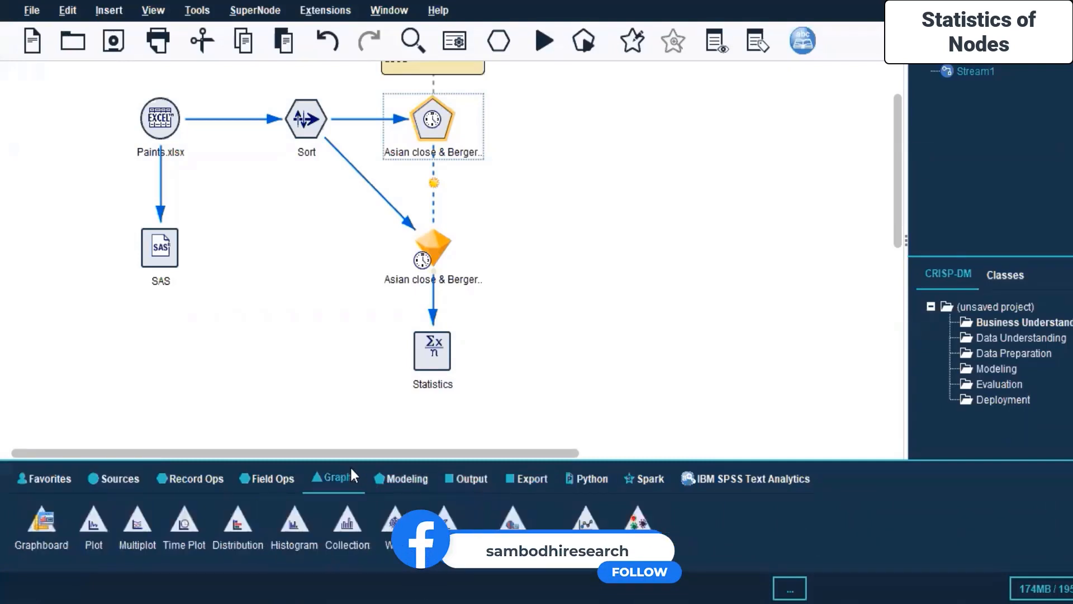
click(361, 529)
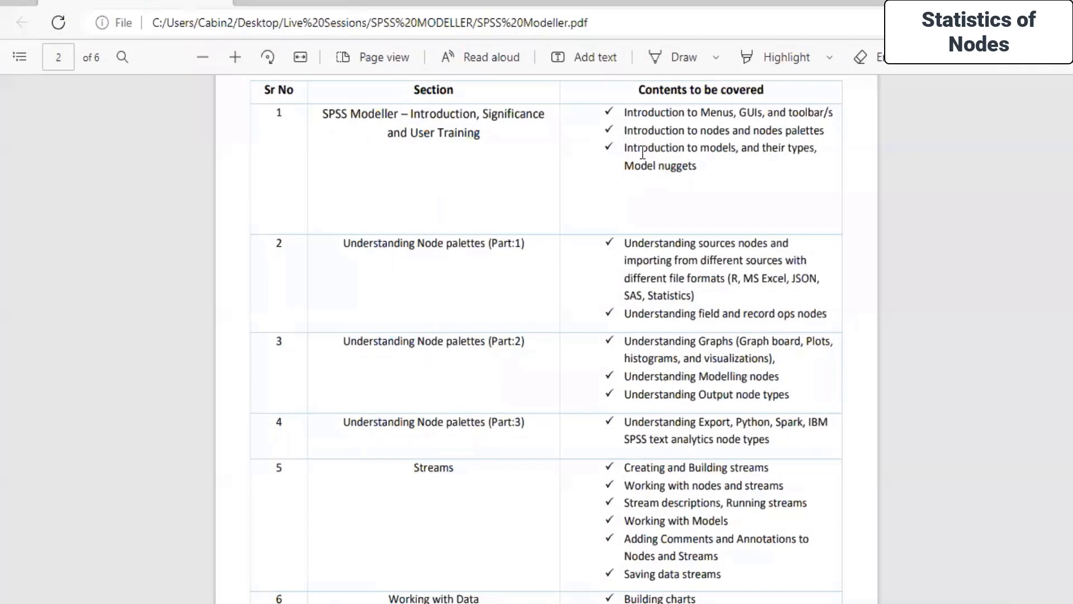
drag(639, 150, 777, 150)
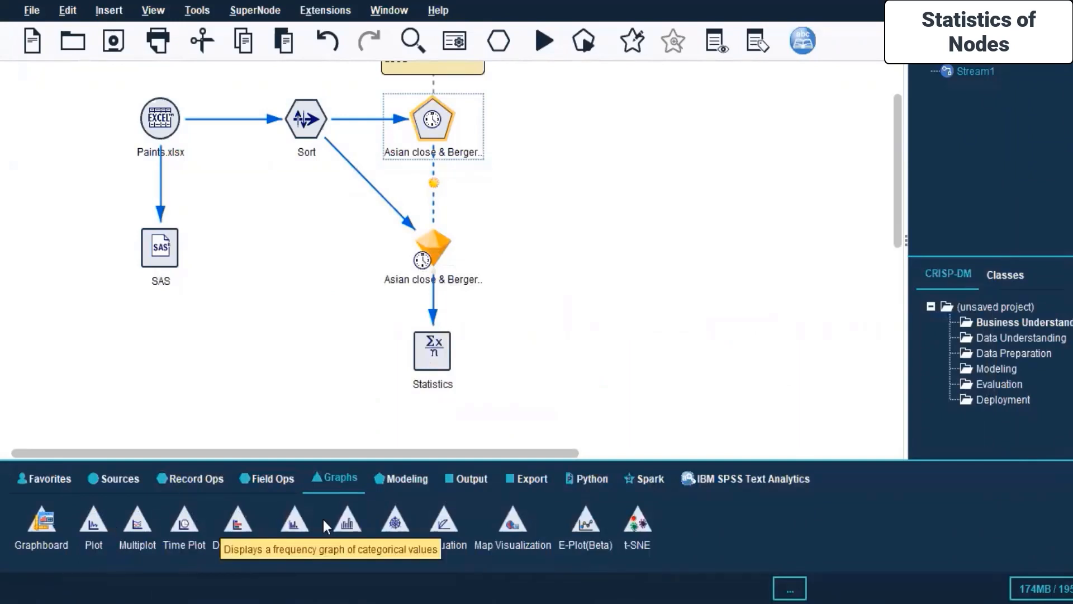
click(395, 480)
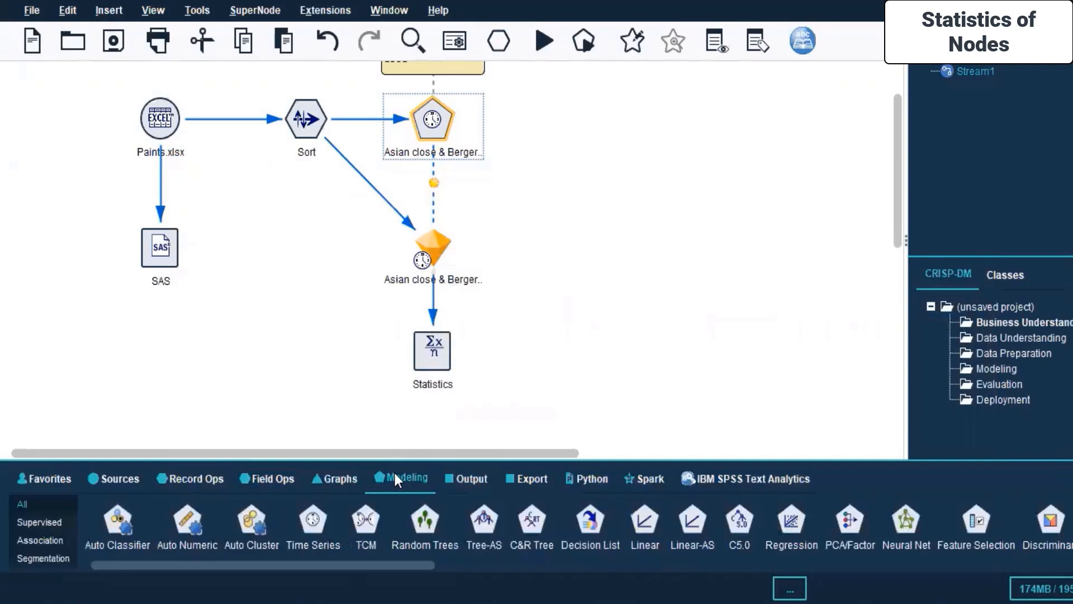
click(474, 478)
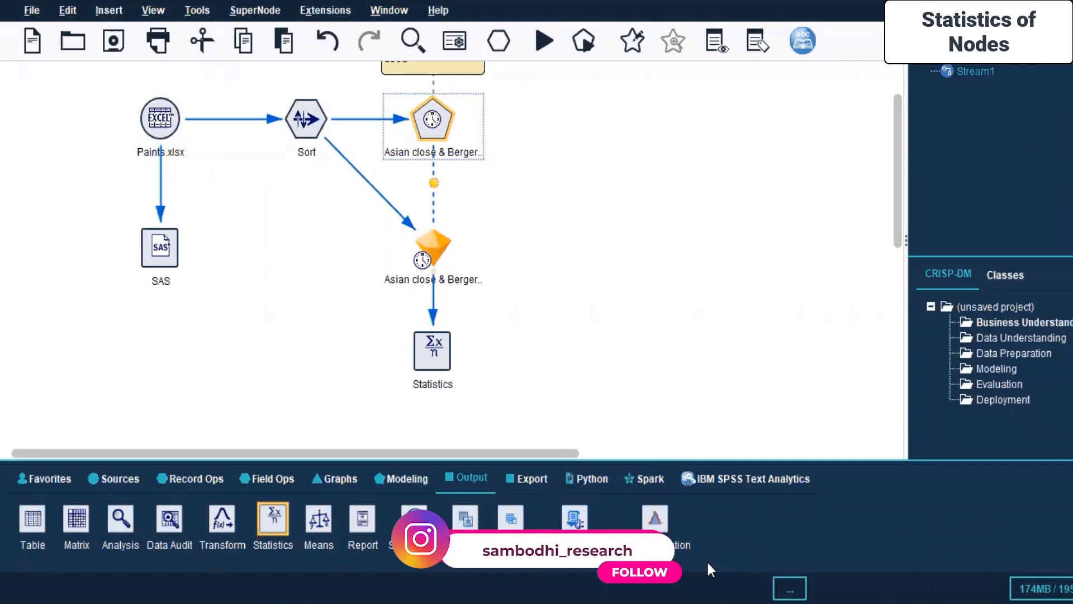
click(525, 478)
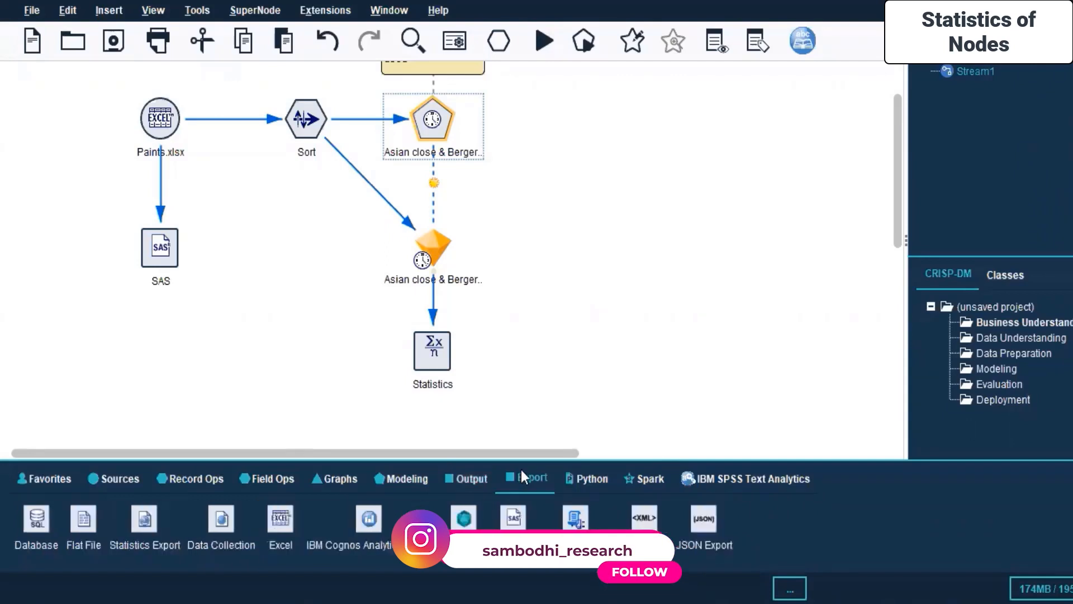
click(263, 538)
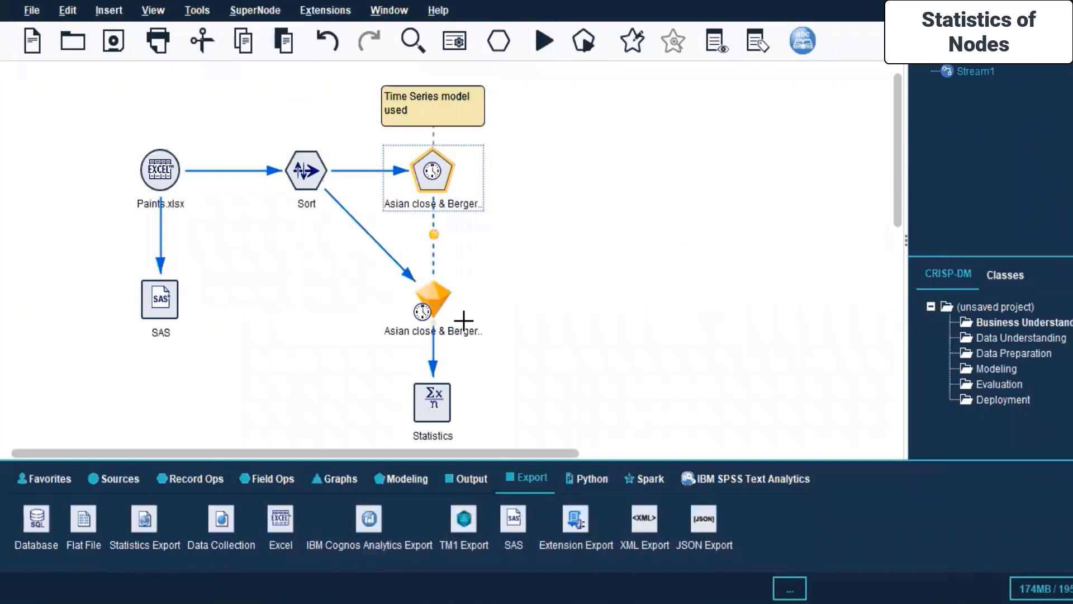
Undo the extra Statistics node placed beneath the Sort node
click(295, 262)
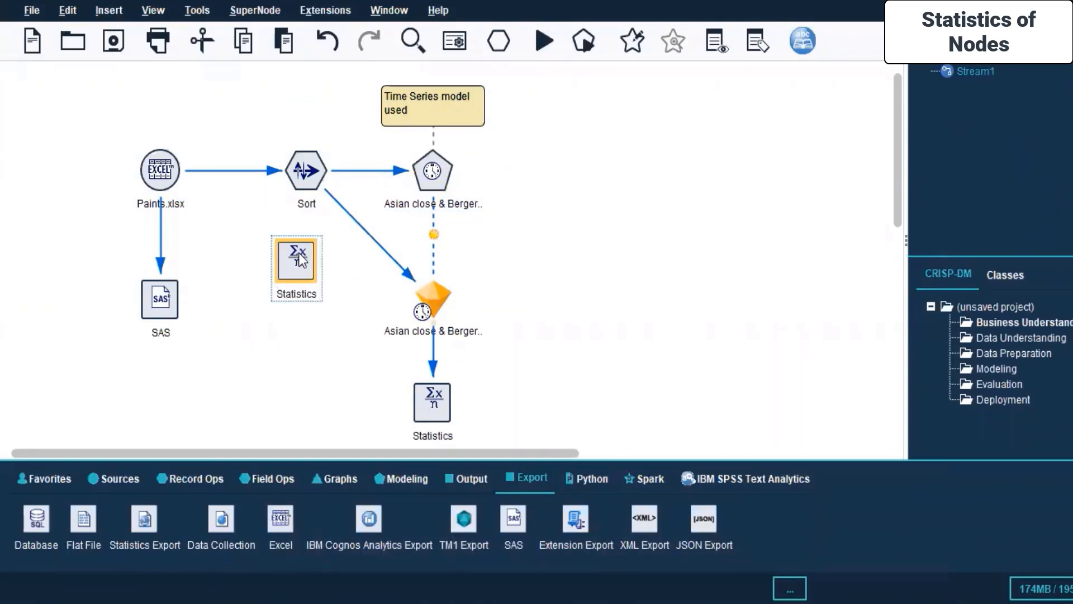
key(ctrl+z)
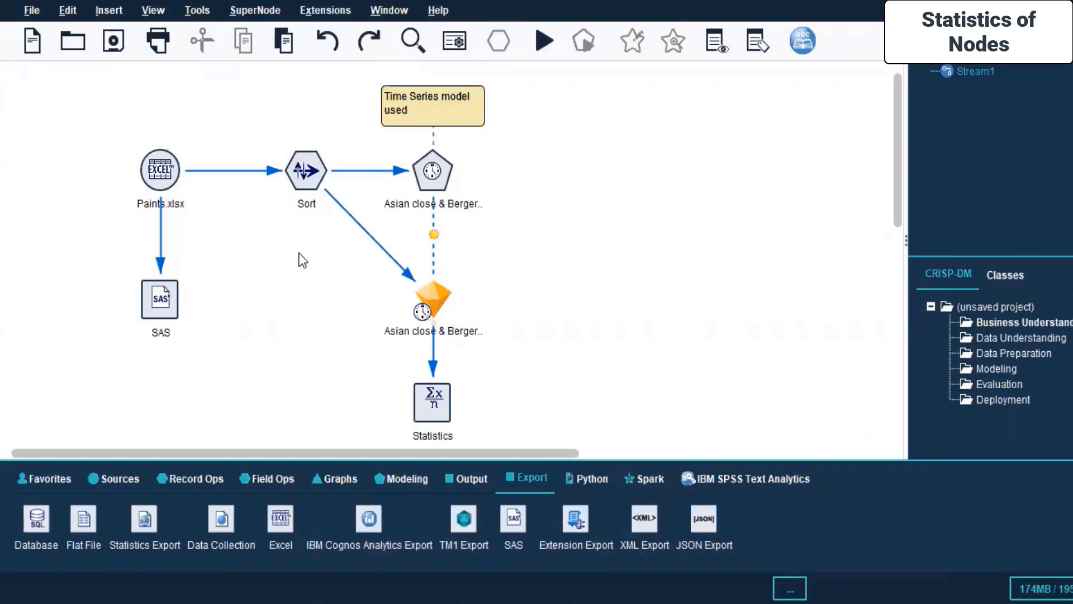
Run the whole stream from the Paints.xlsx source, allowing the SAS export to overwrite sasexp.sd2
click(171, 180)
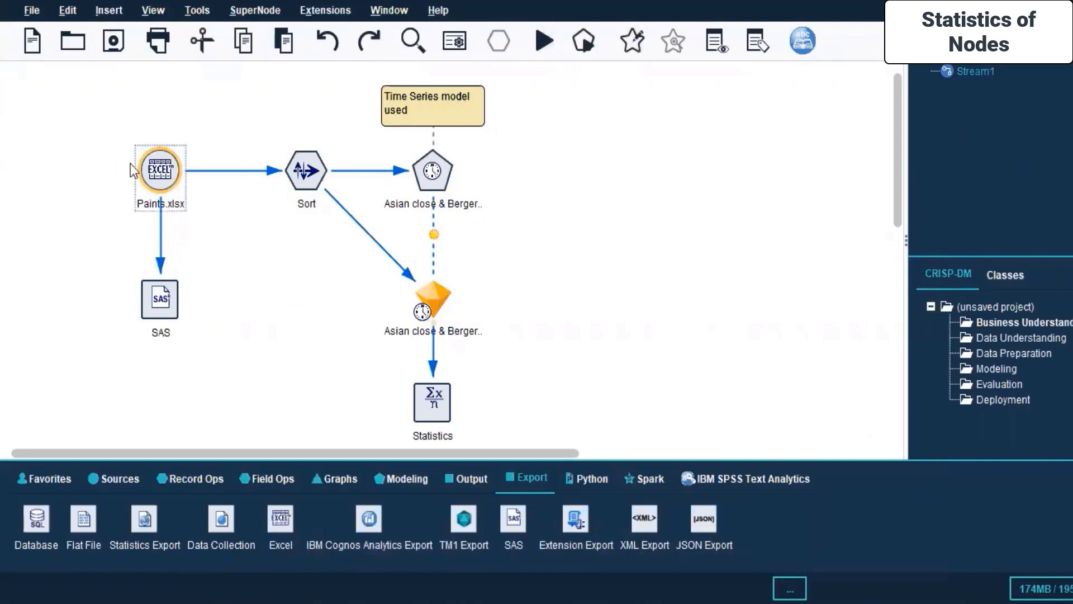
click(252, 271)
click(148, 189)
click(535, 49)
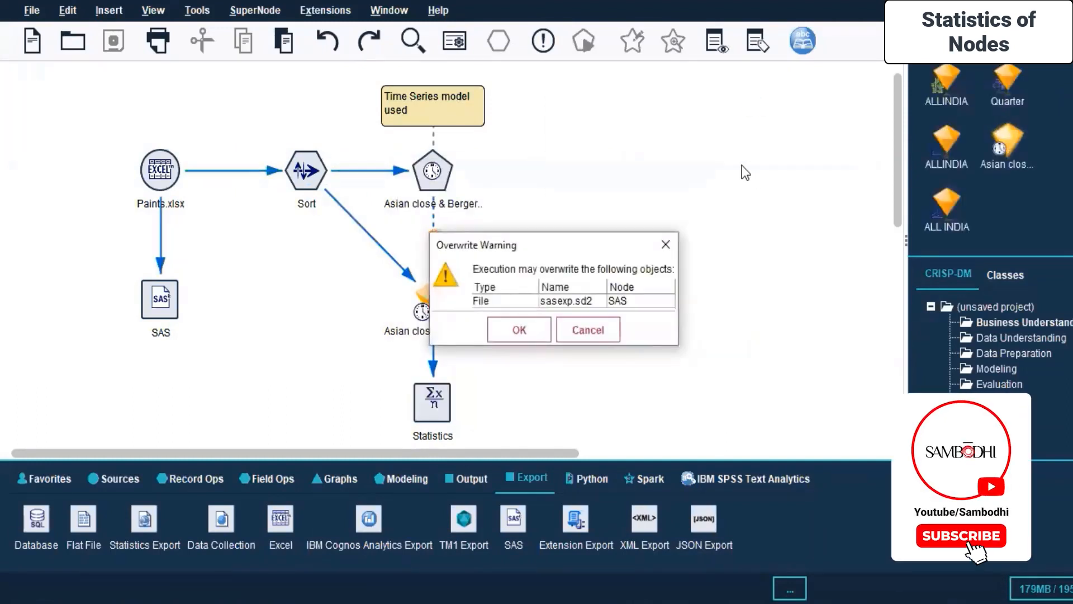
drag(565, 235, 727, 142)
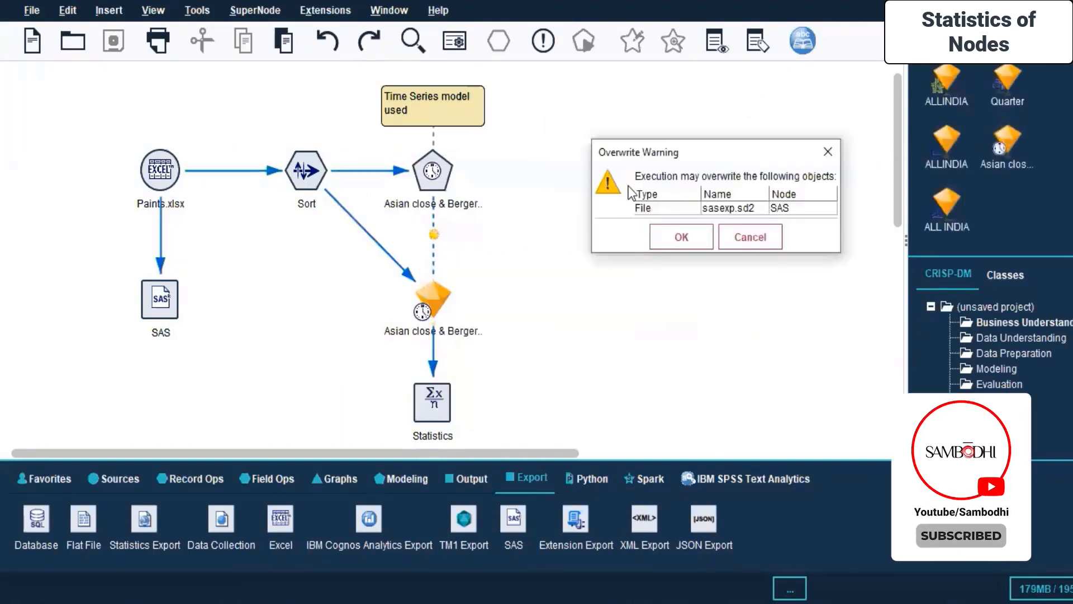
click(692, 239)
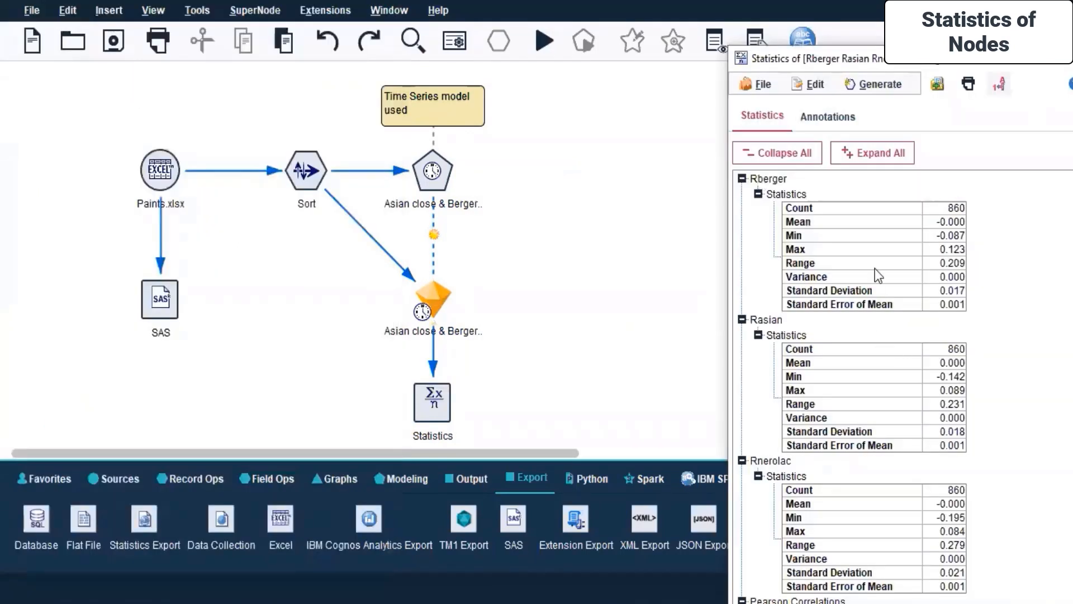
Examine the Statistics output for Rberger, Rasian and Rnerolac and their Pearson correlations, then dismiss the output window
scroll(883, 294, down, 2)
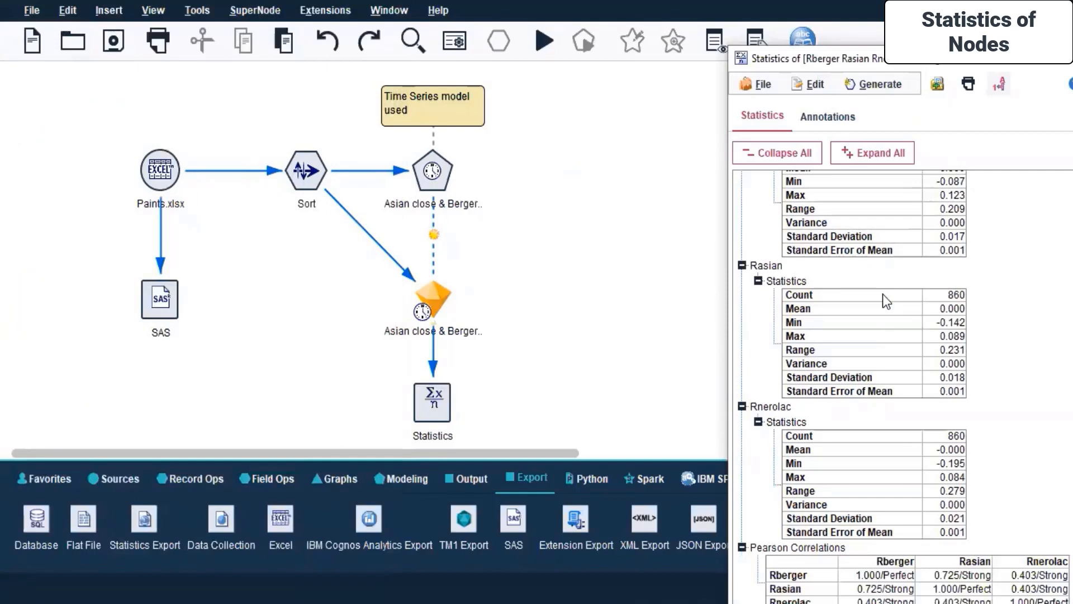
click(437, 184)
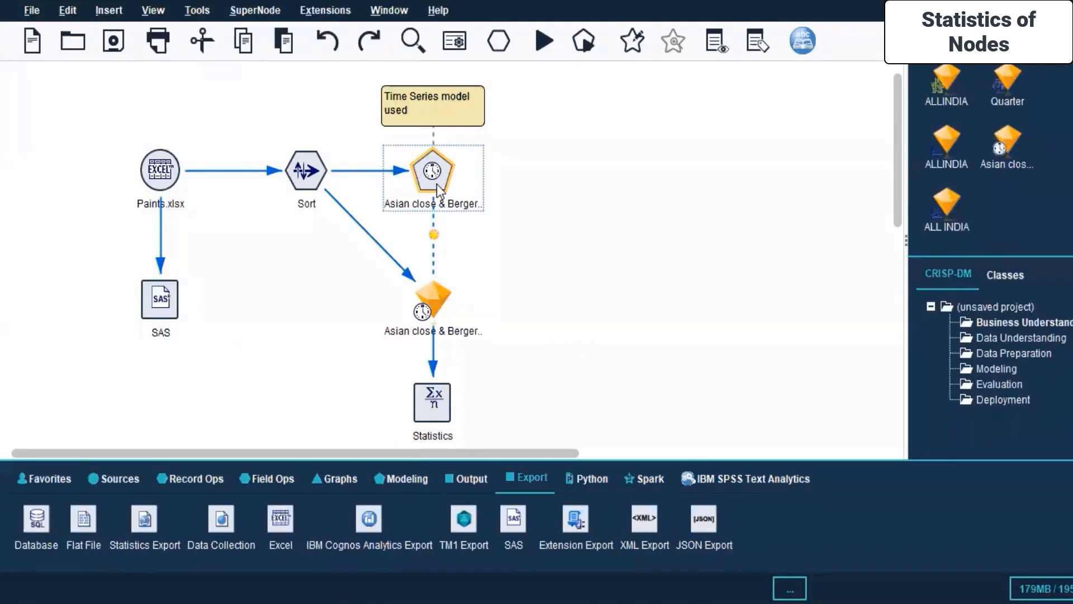
mouse_move(604, 602)
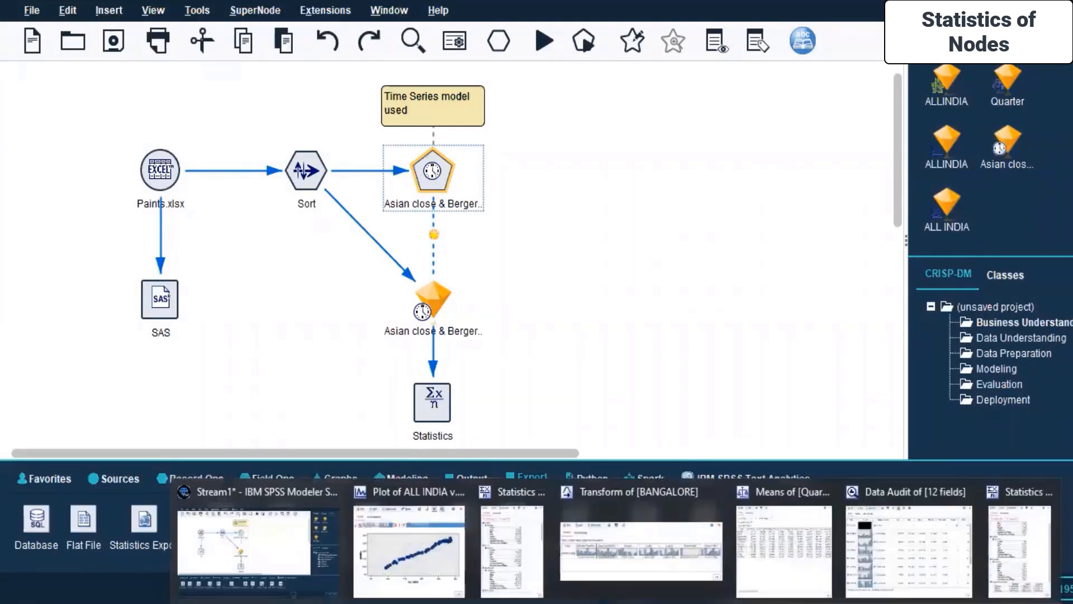
click(1022, 538)
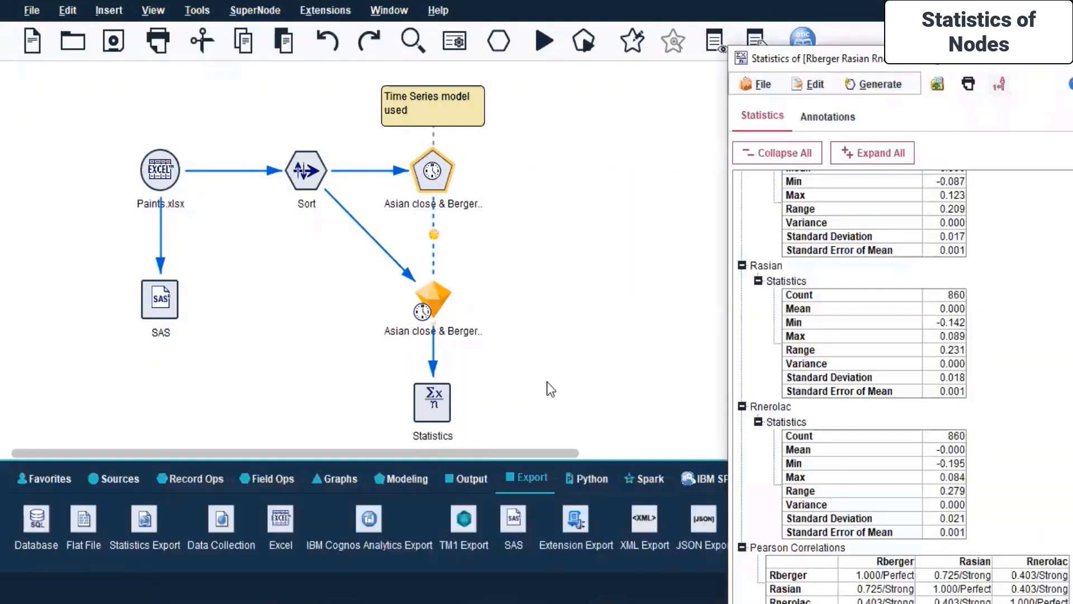
click(847, 349)
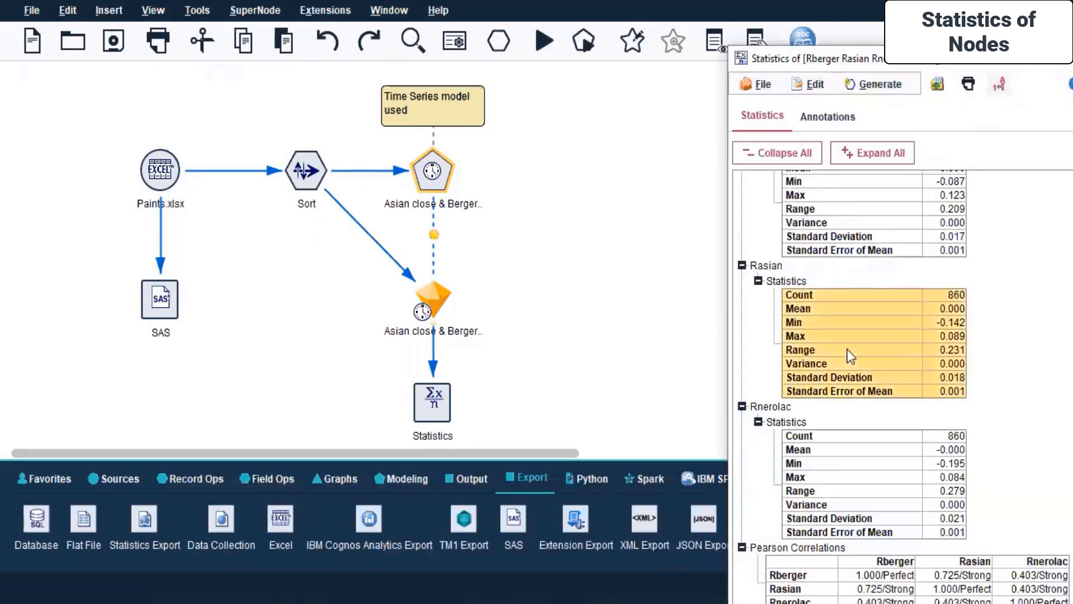
click(1057, 62)
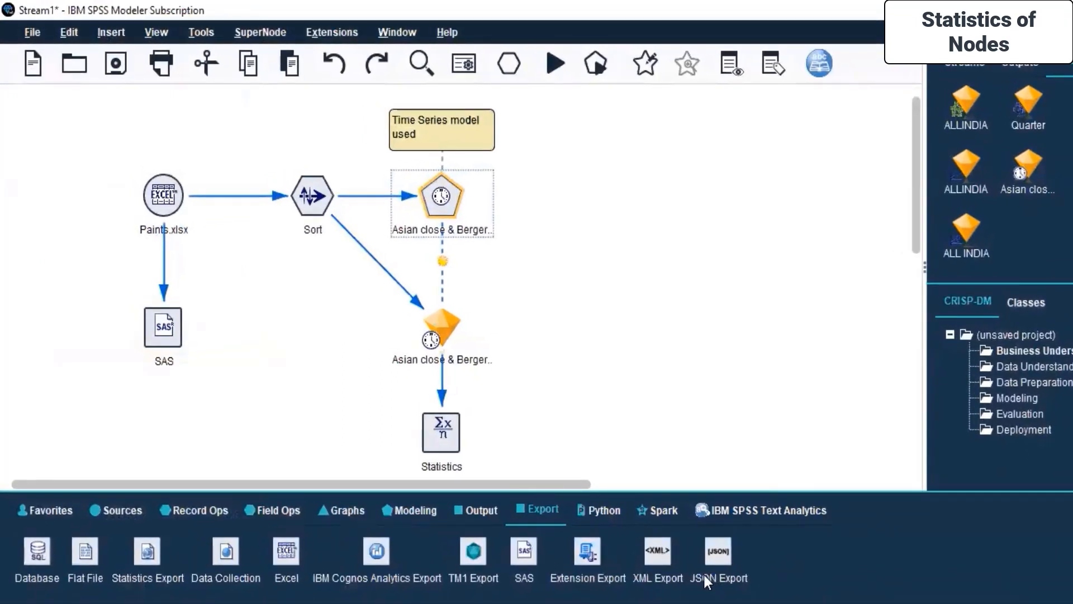
Review the Python, Spark, IBM SPSS Text Analytics and Export node palettes and compare them with the course outline PDF
click(598, 508)
click(643, 510)
click(608, 509)
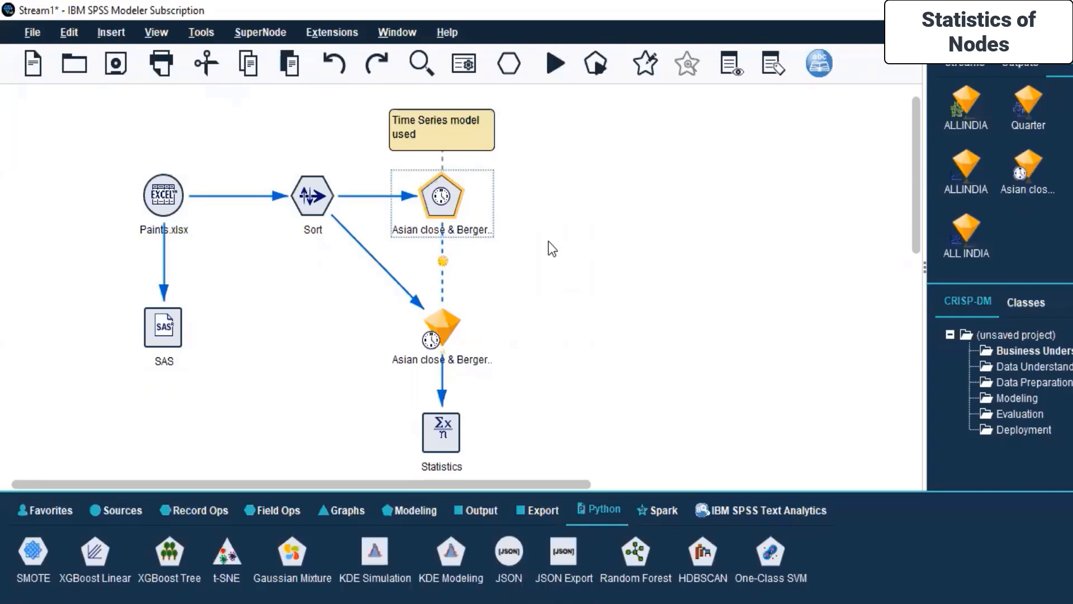
click(664, 512)
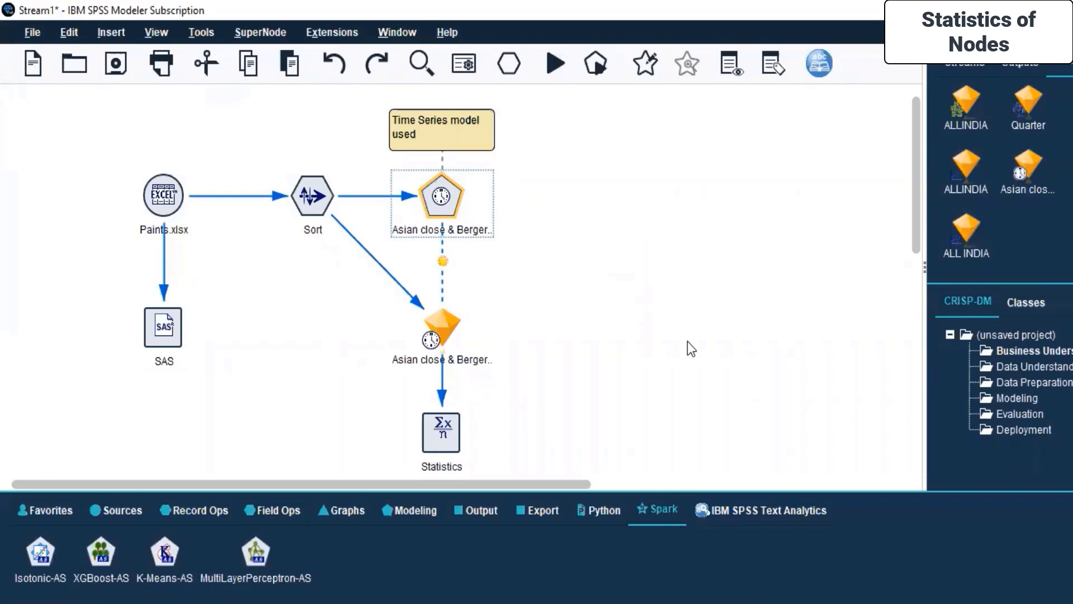
click(760, 509)
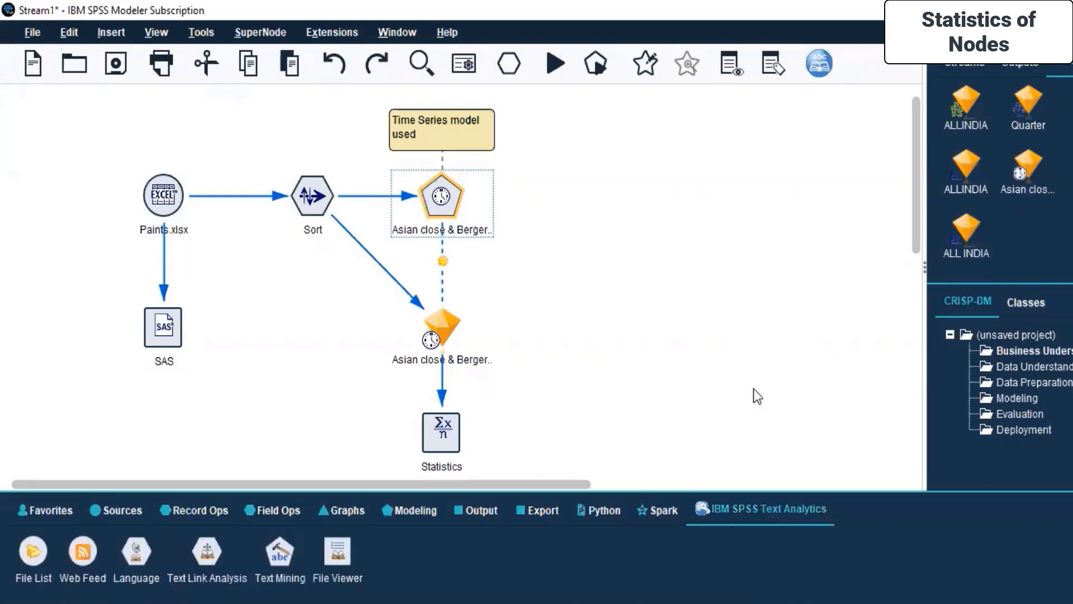
click(688, 256)
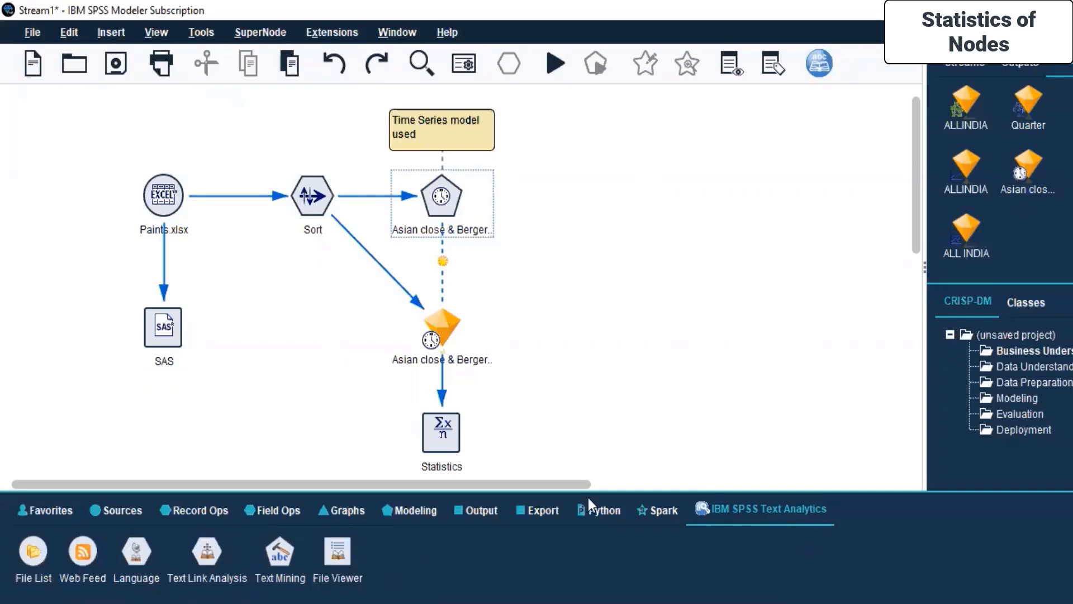
click(543, 510)
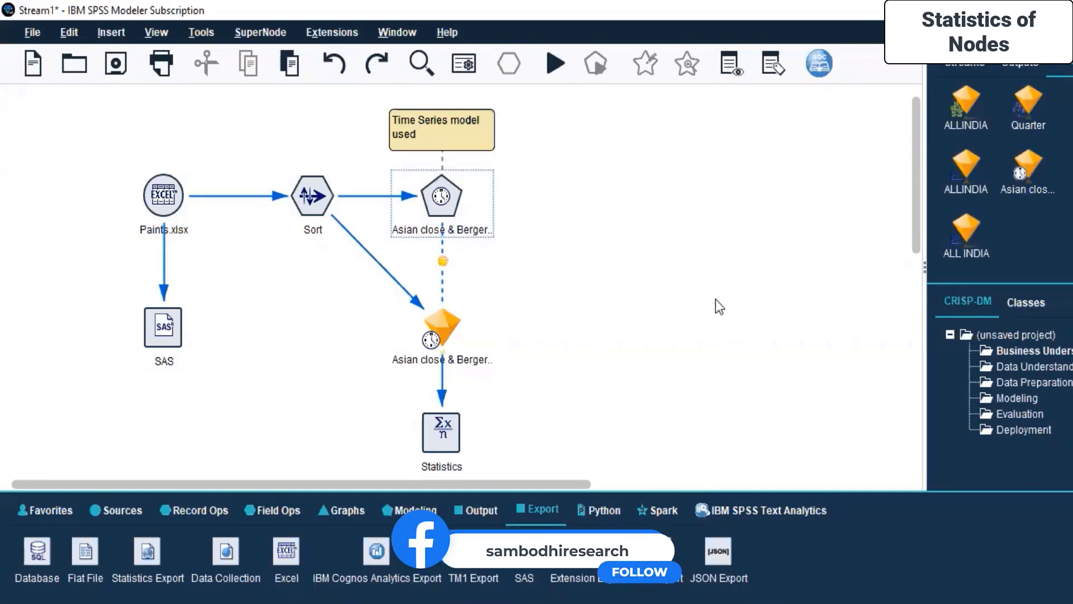
key(alt+Tab)
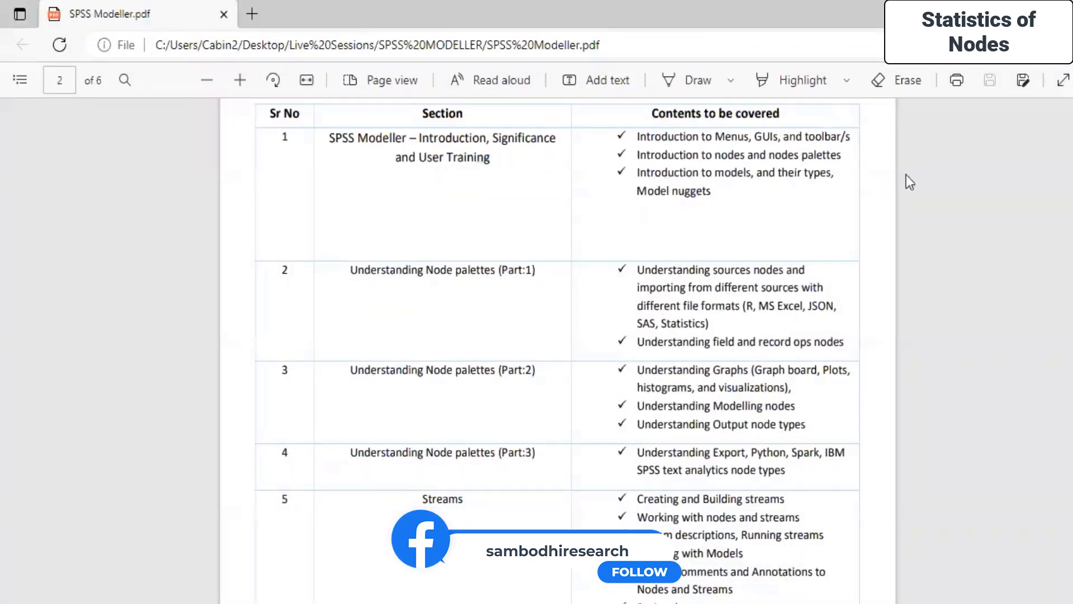
key(alt+Tab)
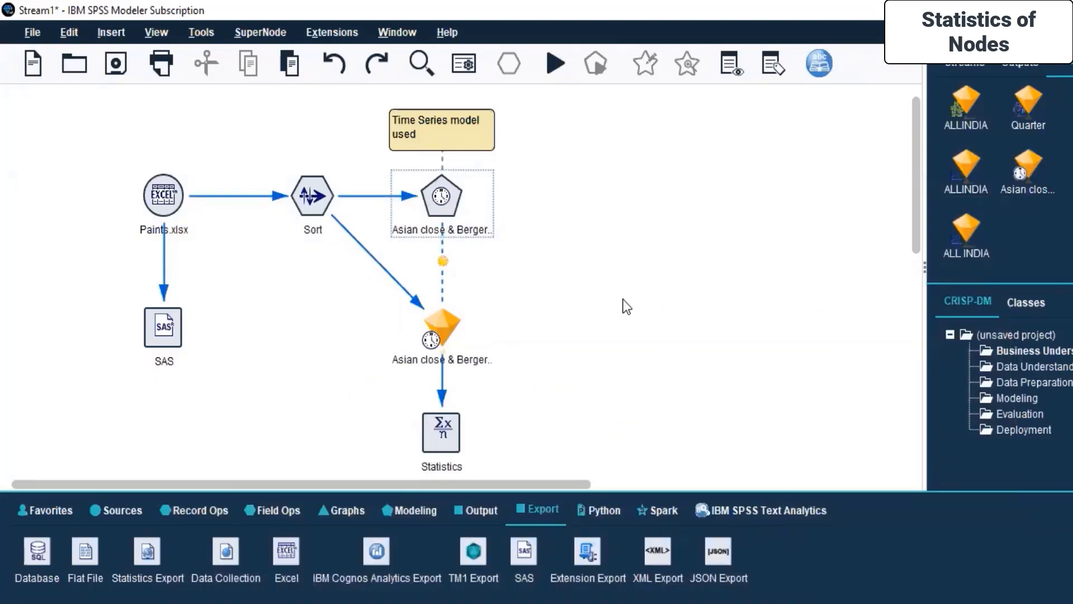
Inspect the output, settings, summary and annotations of the Asian close & Berger close model nugget, then close it
click(444, 334)
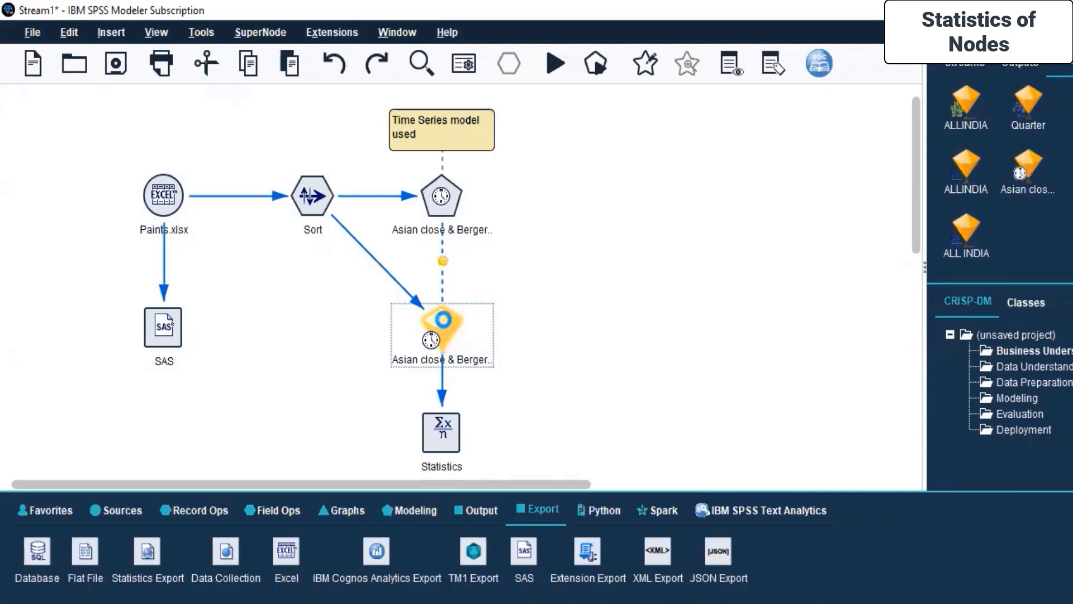
double_click(443, 319)
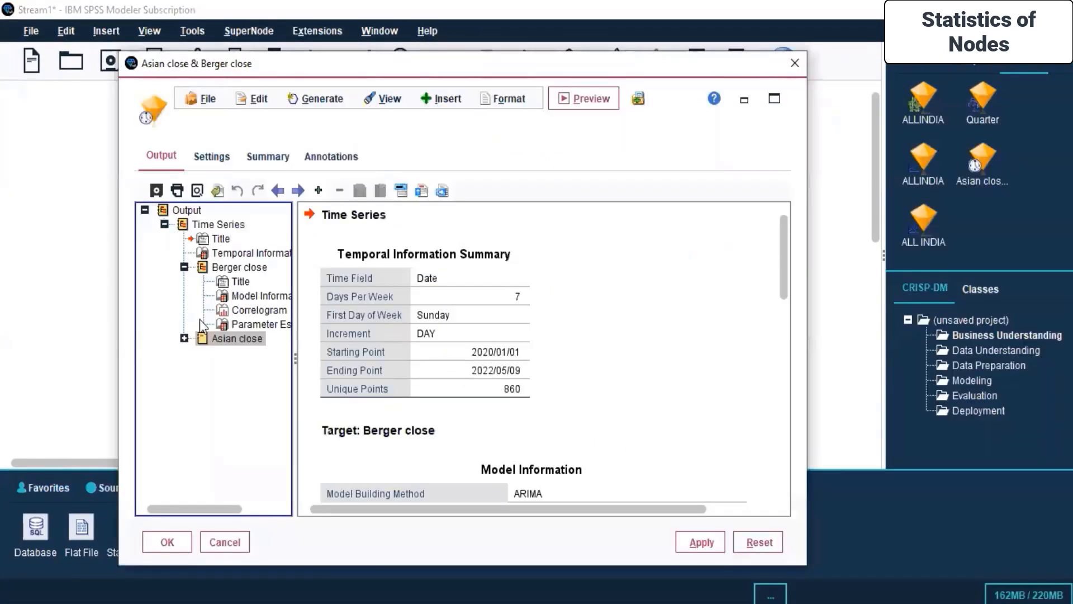
click(224, 168)
click(282, 168)
click(315, 162)
click(282, 158)
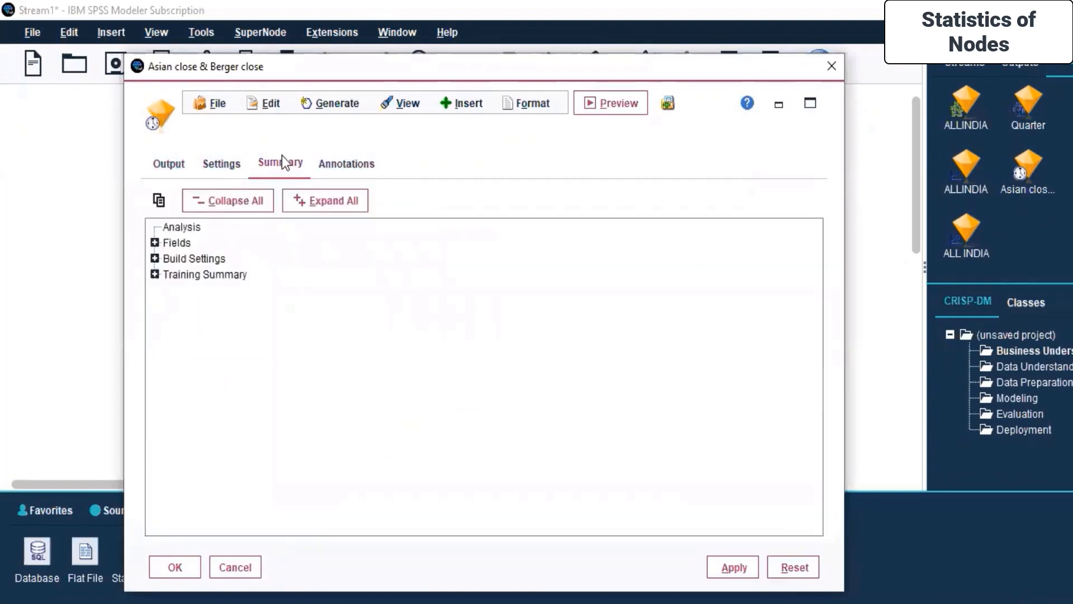
click(343, 162)
click(219, 168)
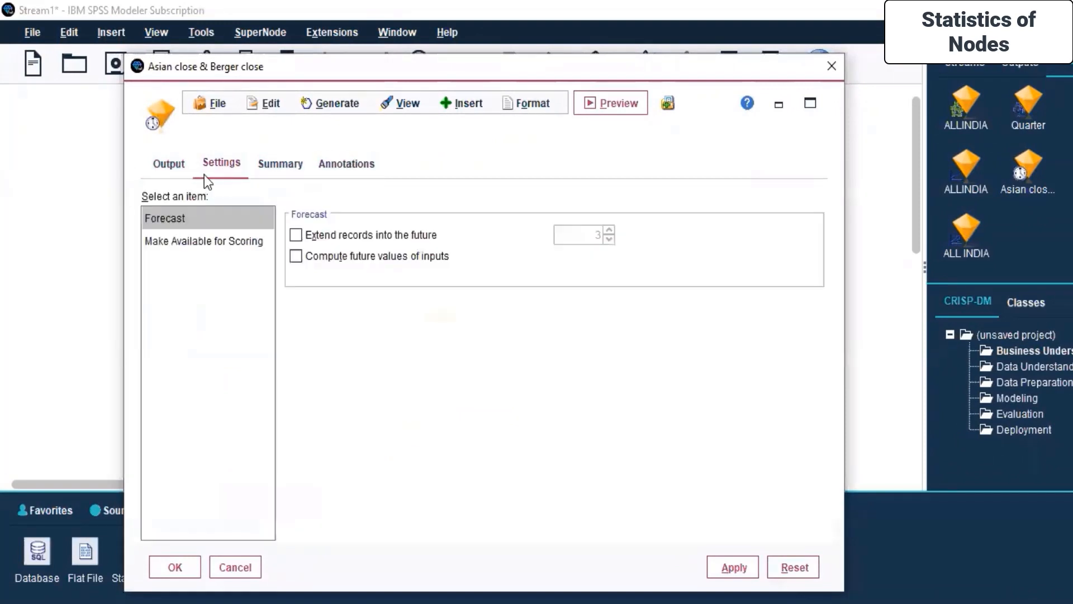
click(172, 168)
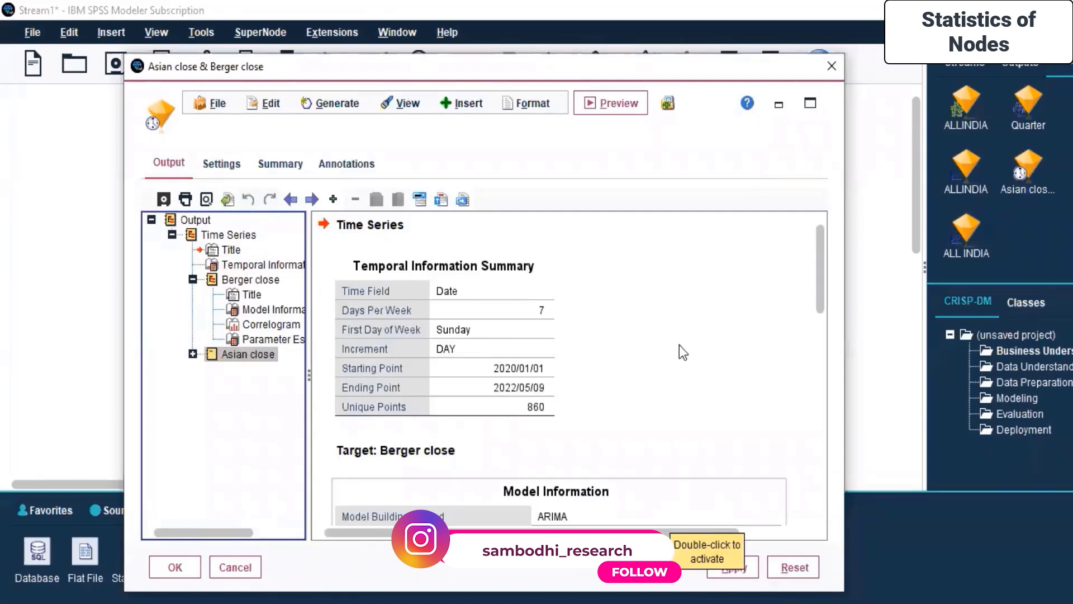
click(831, 66)
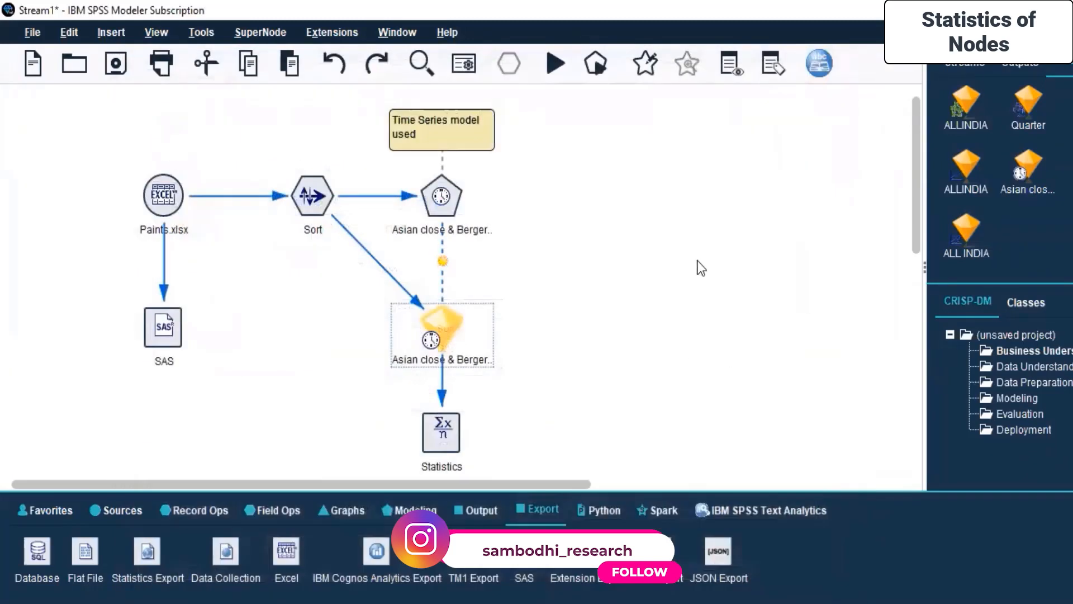